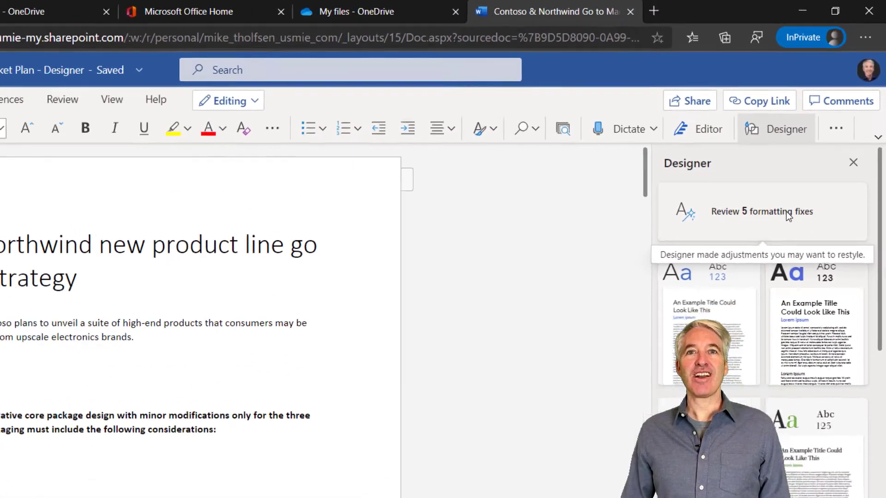
Step: Abandon the formatting-fix review after rejecting the Goals heading change, and close Designer
click(787, 211)
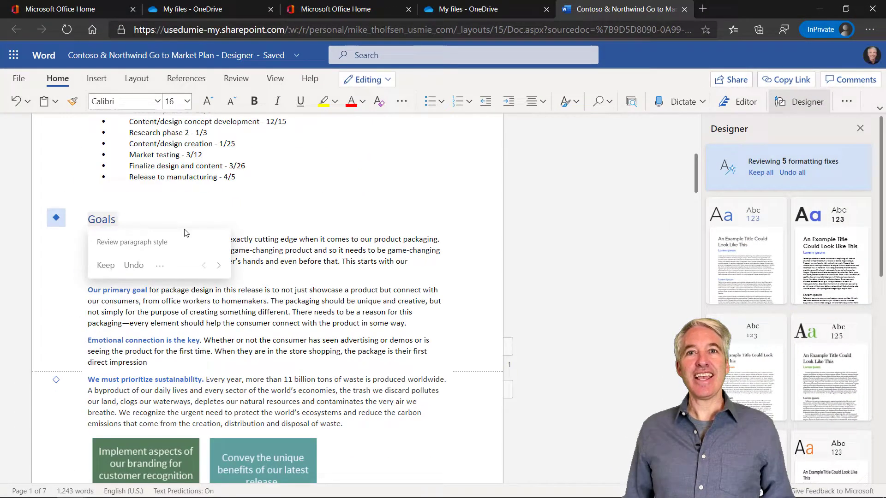
click(134, 265)
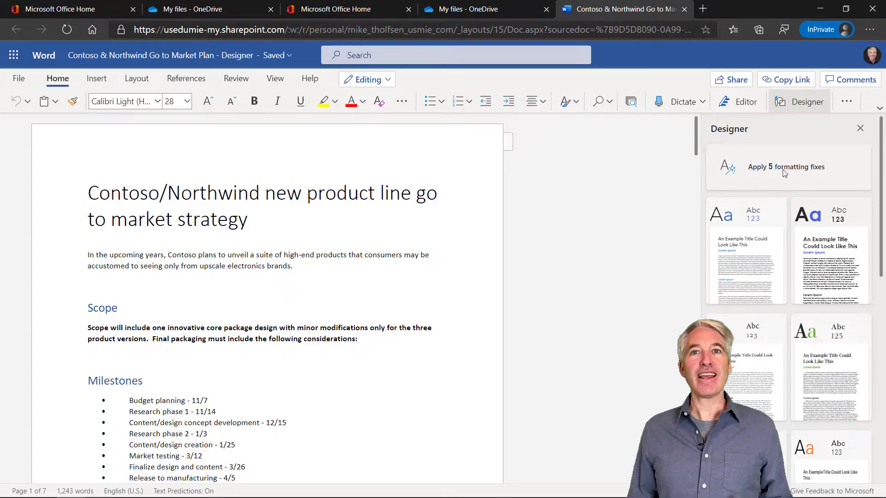
click(826, 171)
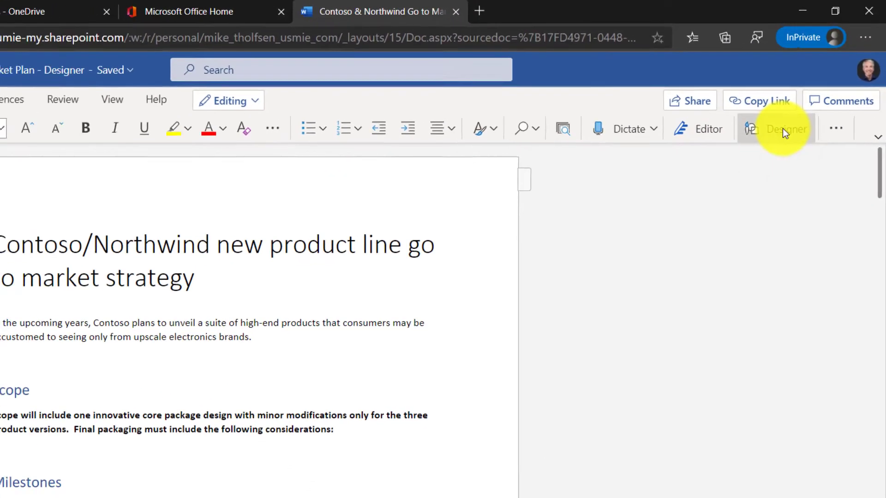
Step: Reopen Designer from the Home ribbon and browse its design style thumbnails
click(775, 141)
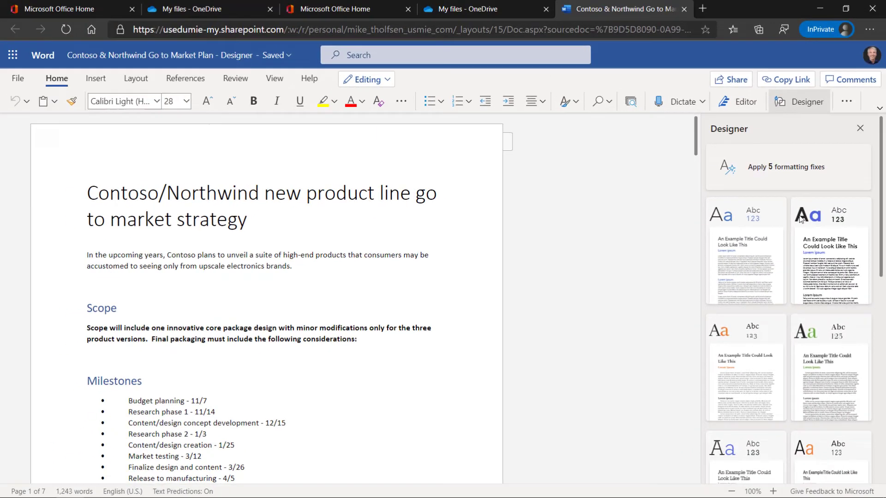
scroll(758, 334, down, 1)
scroll(798, 275, up, 1)
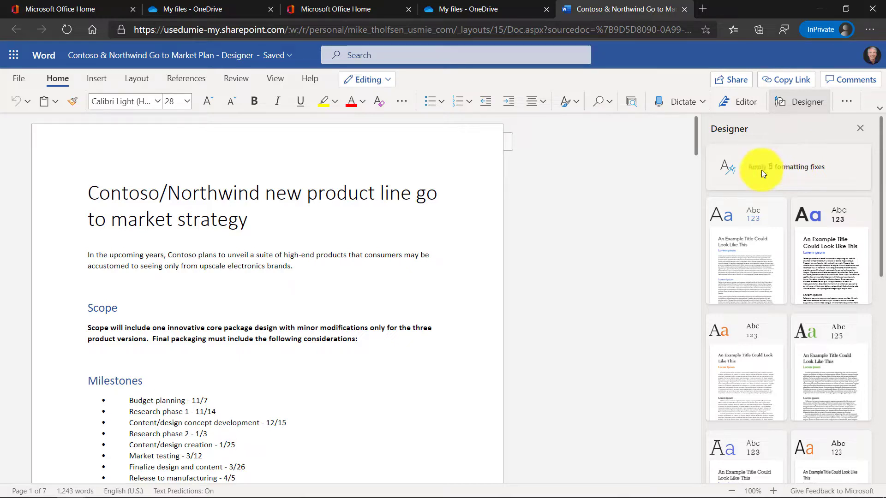
Step: Apply Designer's 5 formatting fixes and begin reviewing them at the Goals heading
click(824, 170)
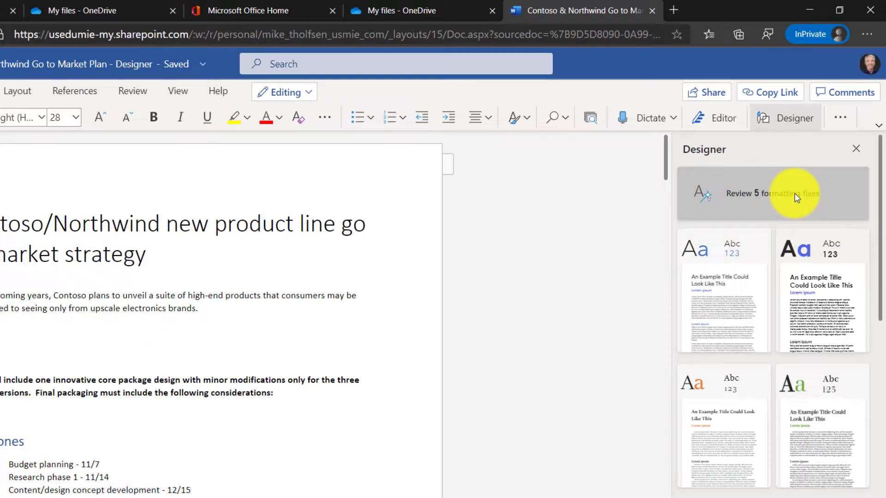
click(795, 192)
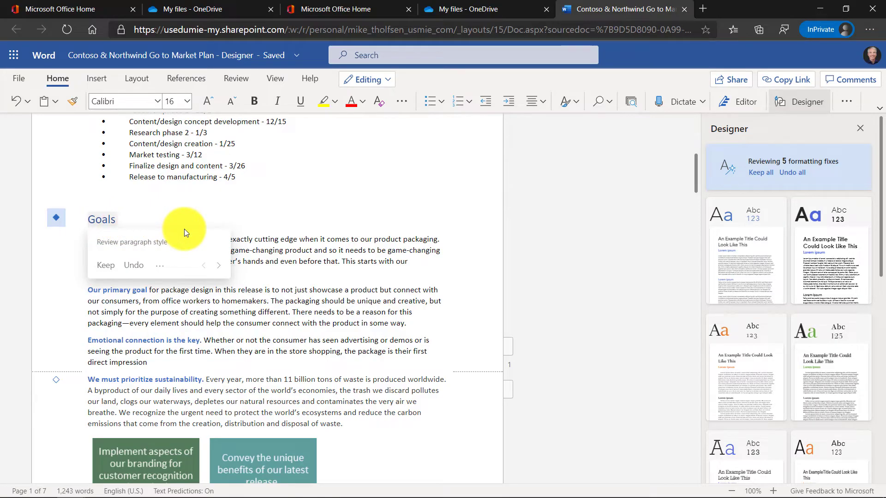
Step: Undo the fixes on the Goals heading and the justified sustainability paragraph, keeping original styles
click(138, 272)
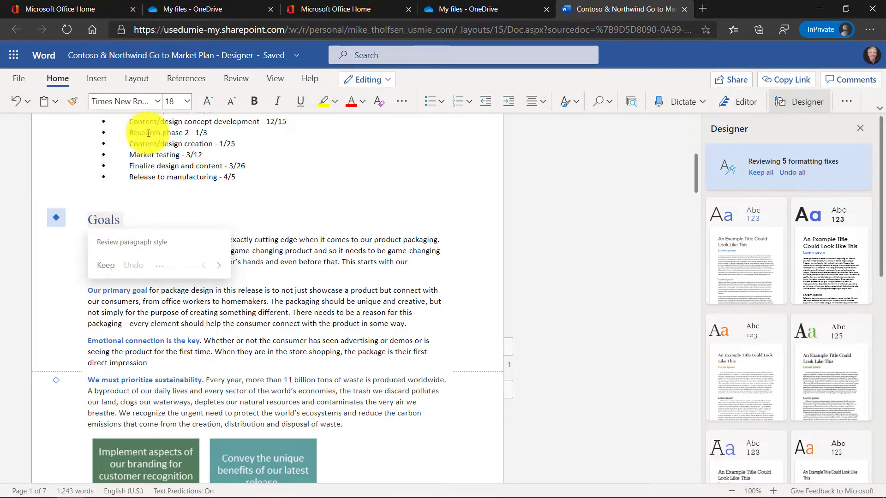
click(111, 267)
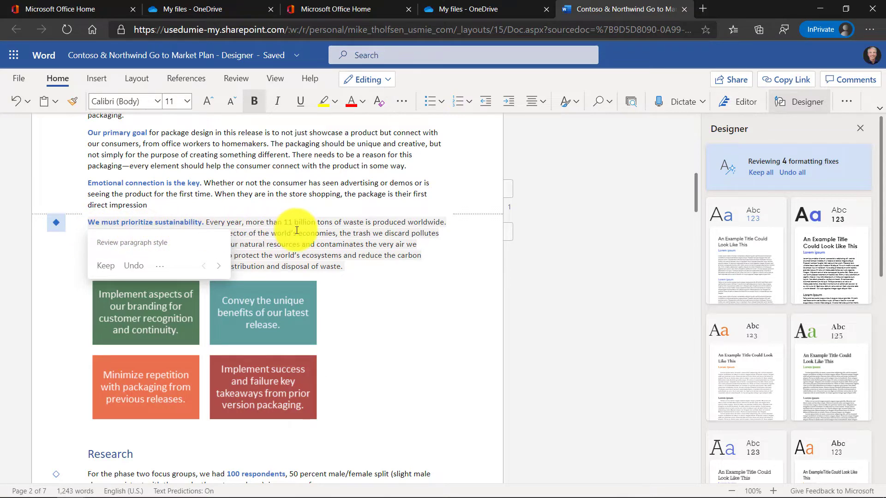
click(134, 266)
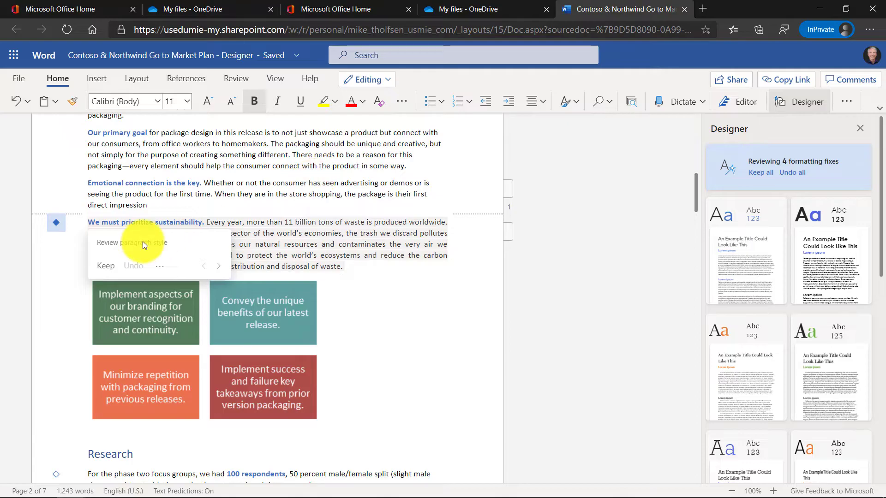
click(101, 271)
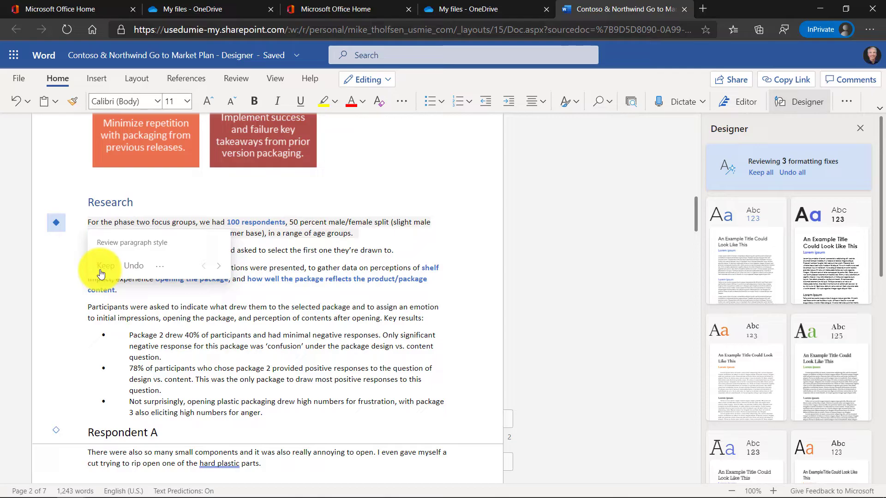
Step: Keep the Research paragraph fix; undo the Respondent A heading and centered Voltaire quote fixes
click(101, 271)
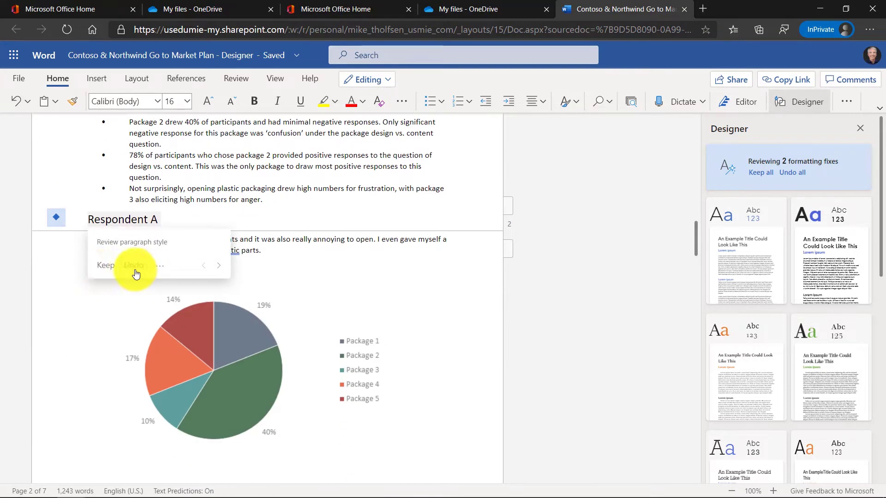
click(135, 270)
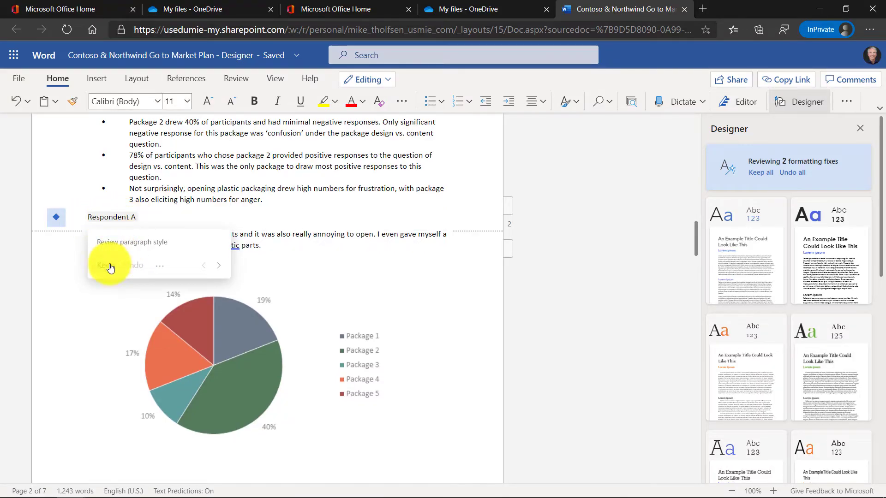
click(110, 267)
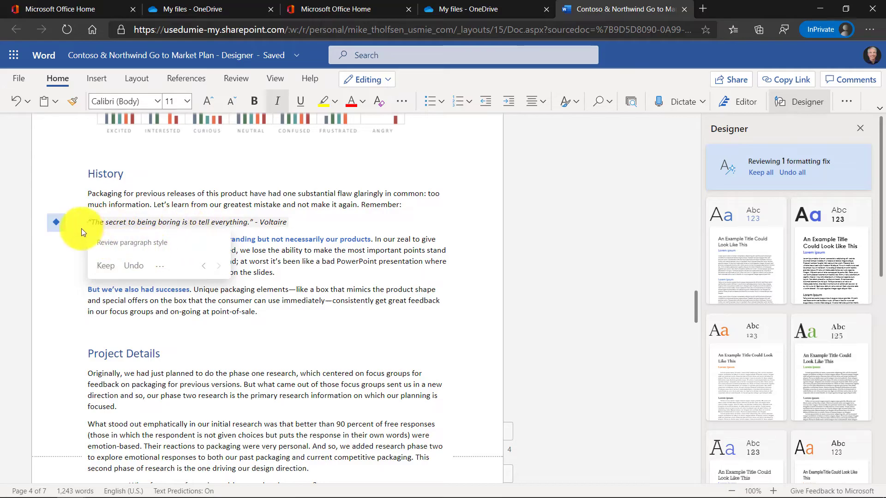
click(134, 270)
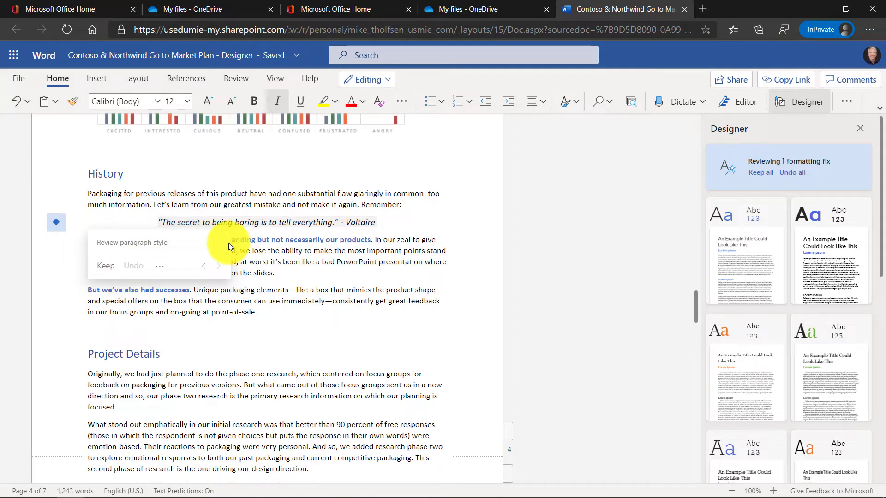
click(365, 296)
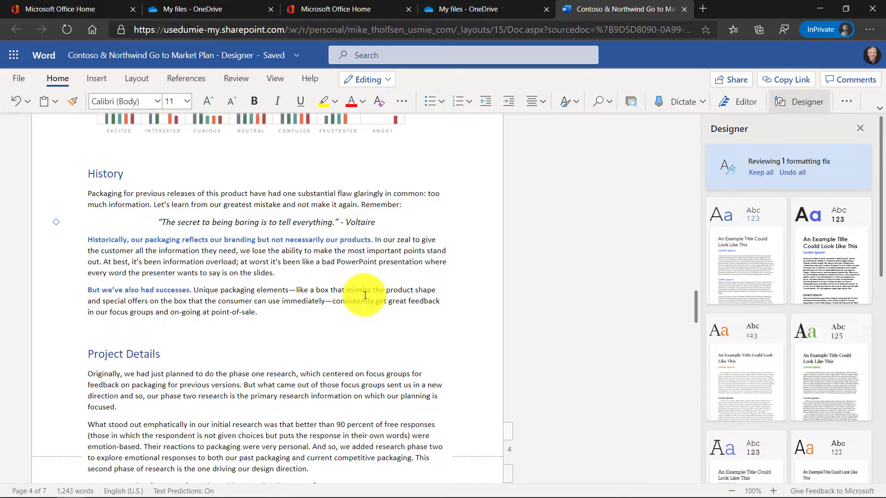
click(365, 295)
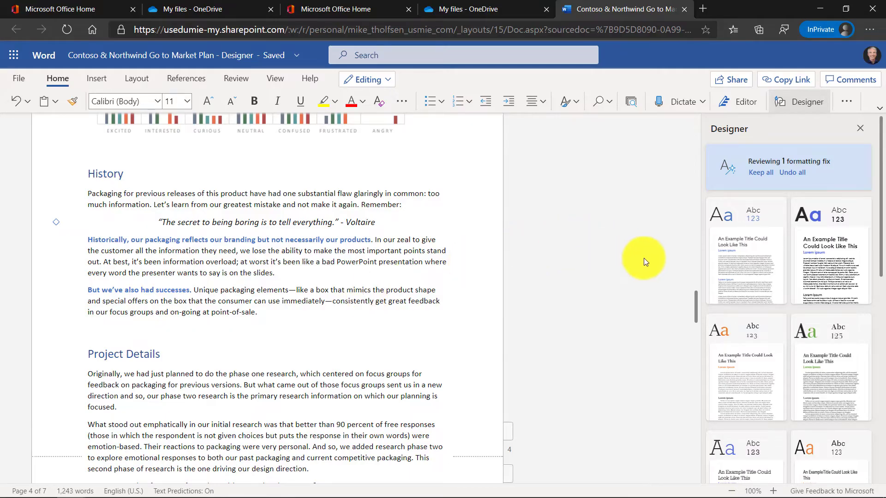
scroll(751, 277, down, 3)
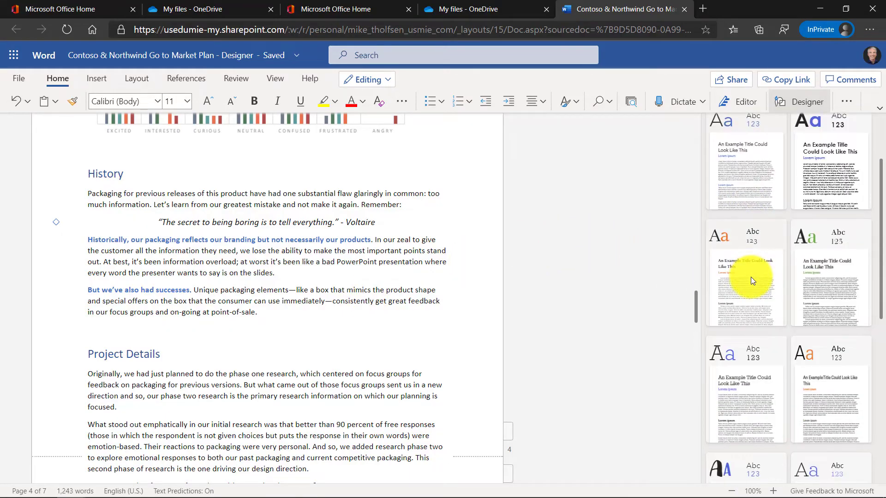
scroll(751, 276, up, 2)
scroll(588, 259, up, 10)
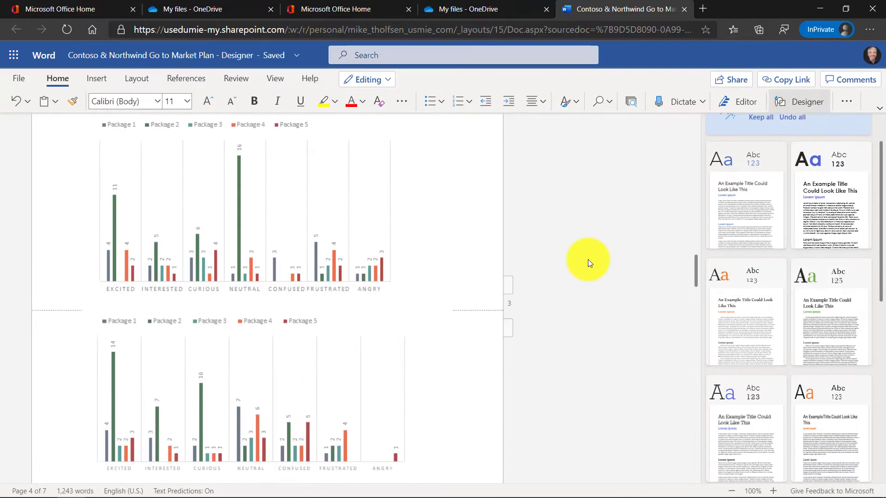
scroll(588, 259, up, 15)
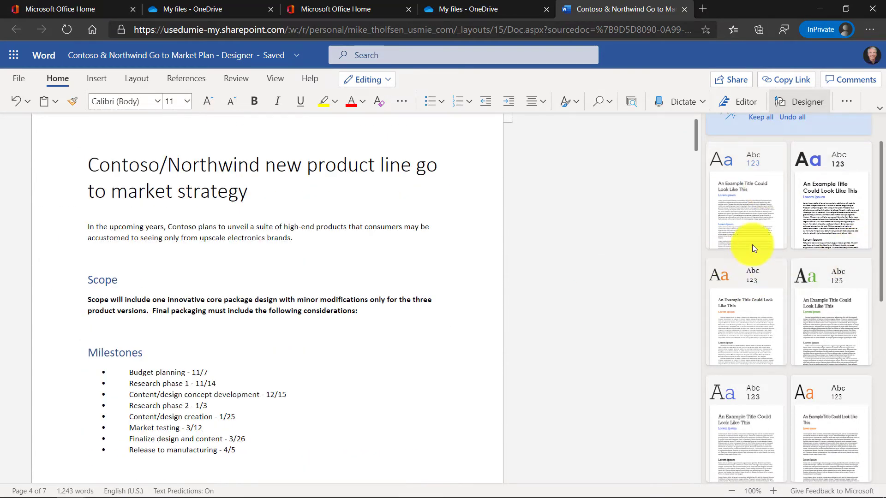
Step: Apply the second Designer design, restyling the plan with a script title and Avenir Next text
click(836, 201)
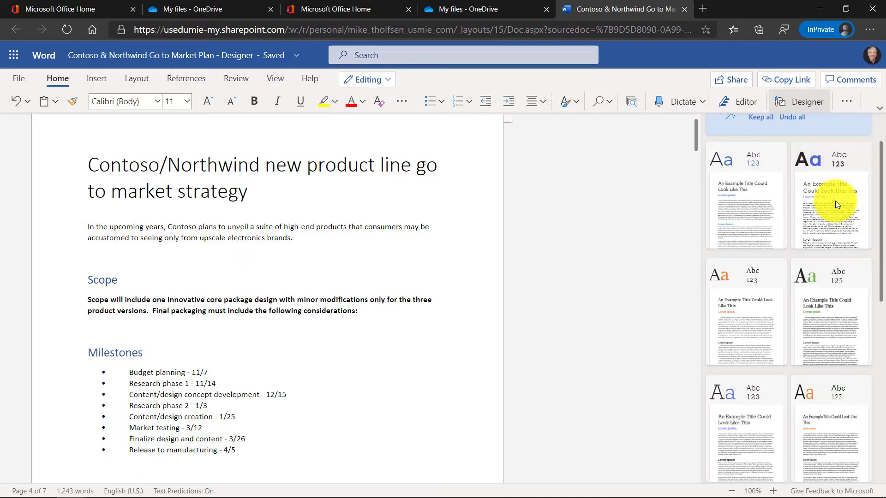
scroll(531, 258, down, 3)
scroll(530, 258, down, 20)
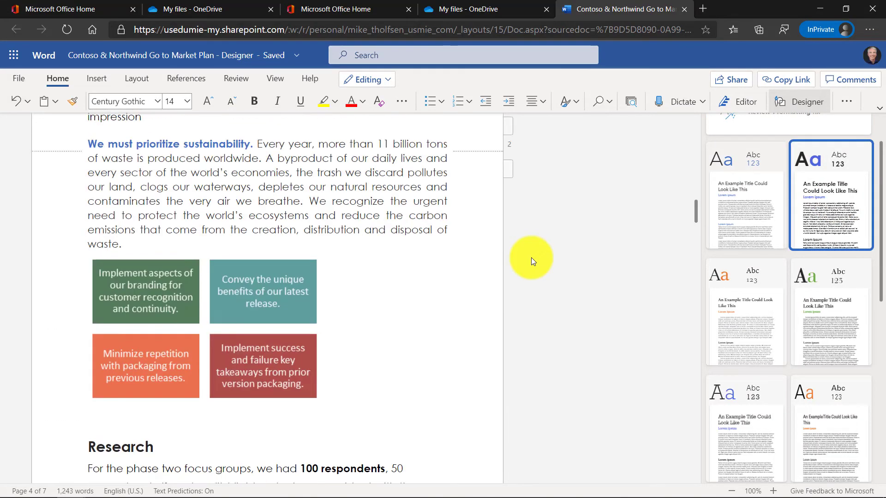
scroll(531, 257, down, 15)
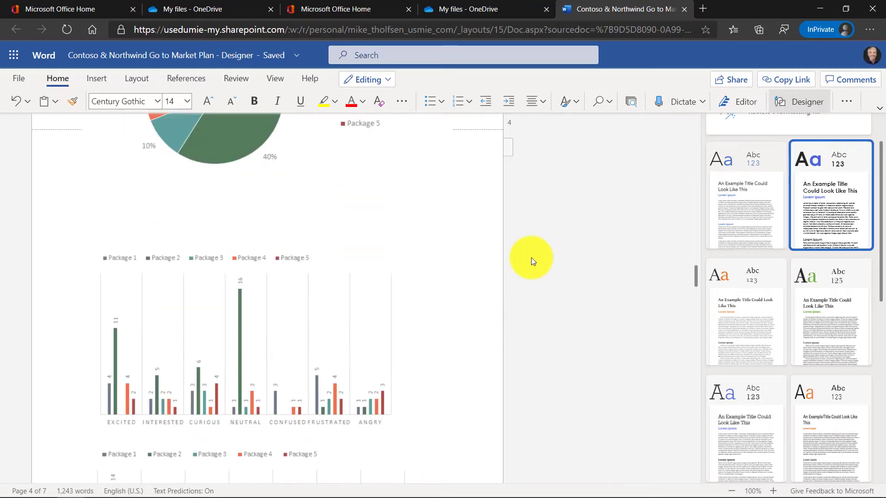
scroll(530, 258, up, 10)
scroll(530, 258, up, 15)
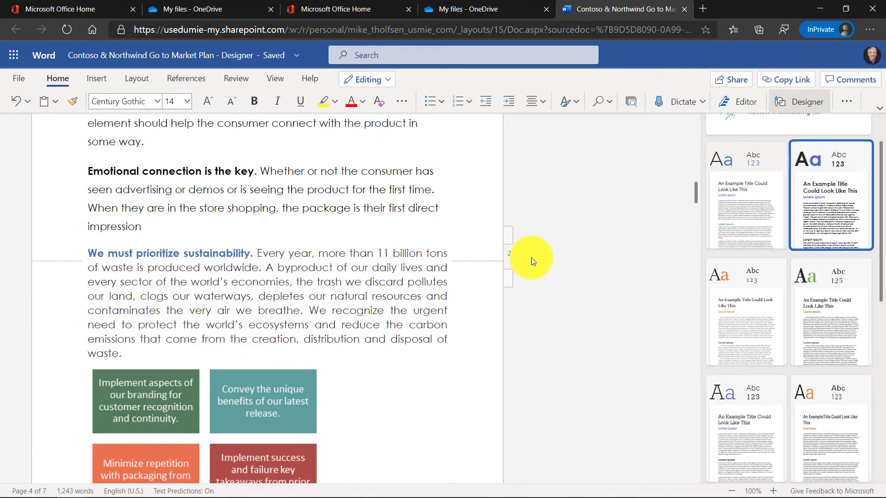
scroll(742, 330, down, 3)
scroll(741, 330, down, 1)
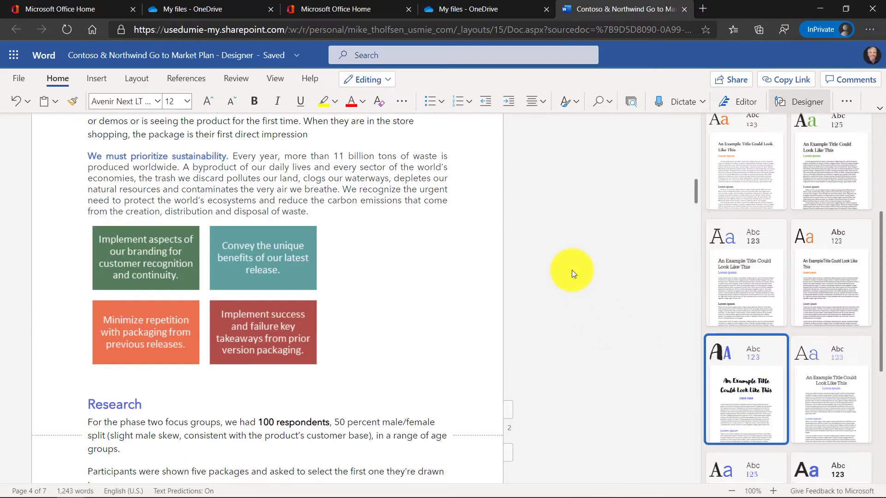
scroll(571, 270, up, 15)
scroll(320, 329, down, 12)
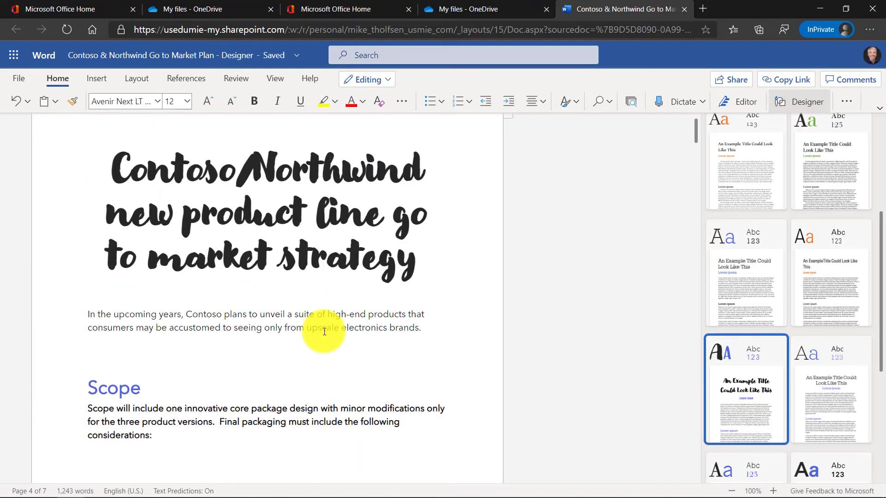
scroll(738, 344, down, 5)
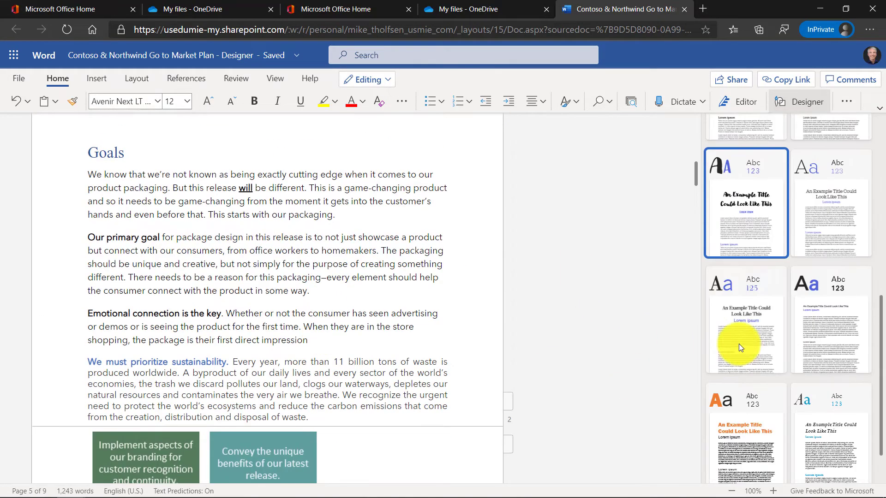
Step: Apply the orange bold-title Designer design, then switch to the italic Perpetua design
click(743, 417)
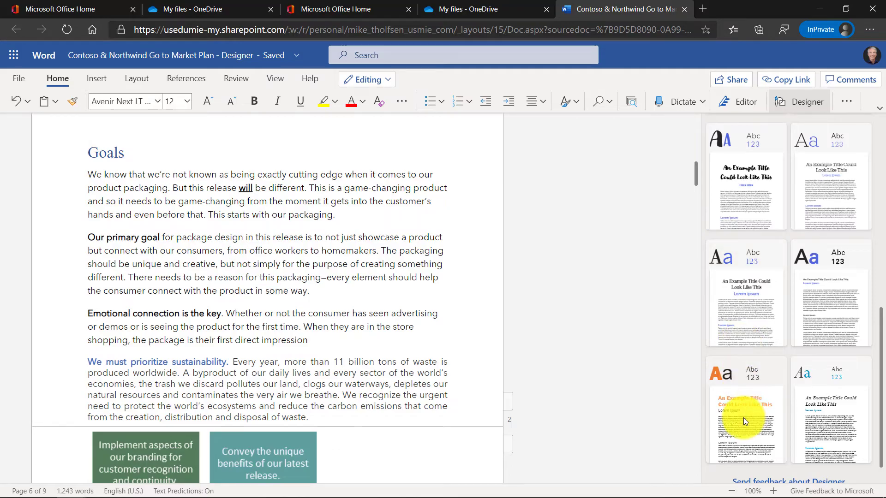
scroll(519, 355, up, 10)
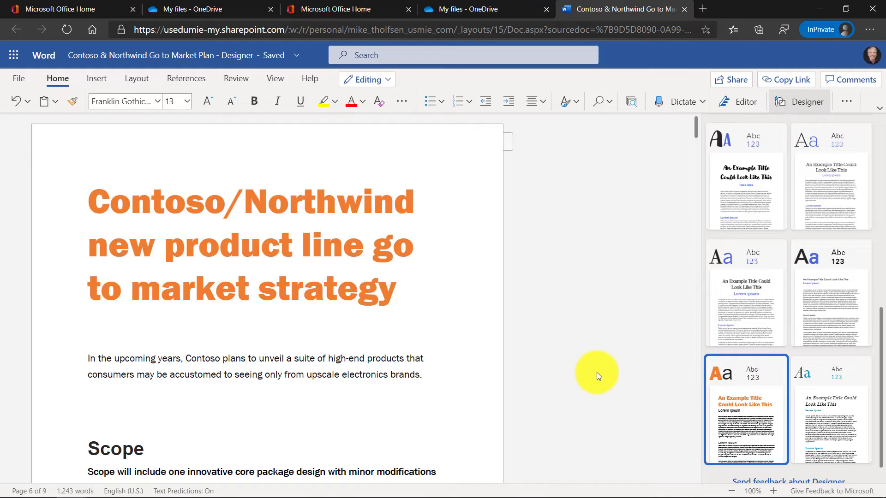
click(825, 409)
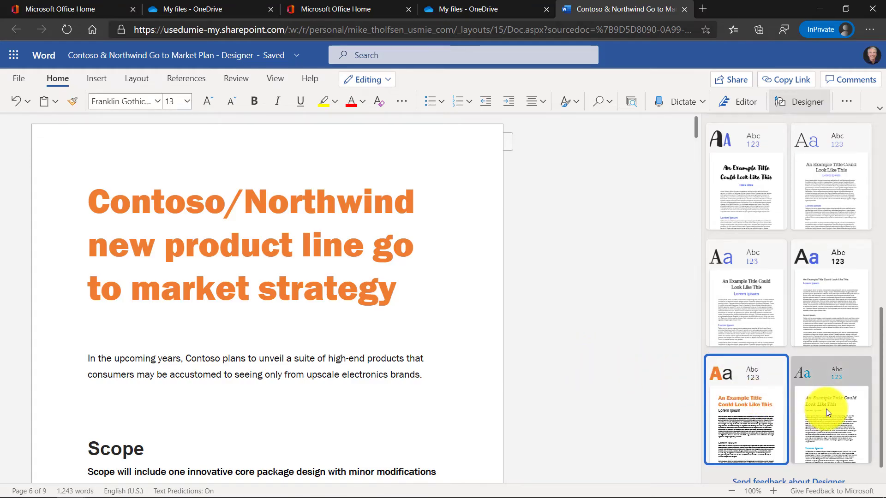